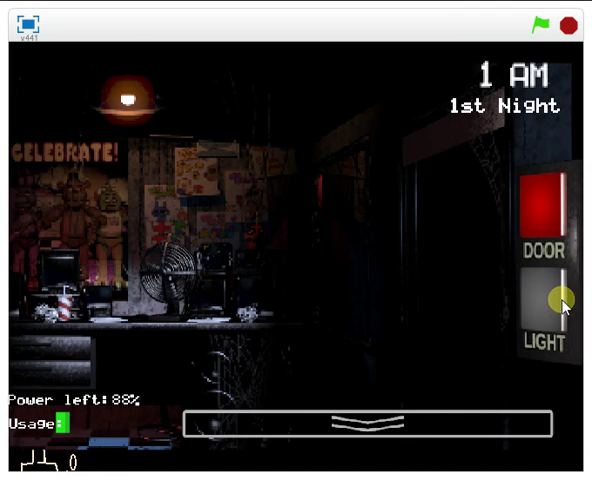
Light the right hallway, then view the Dining Area, Show Stage, Pirate Cove and Backstage cameras
{"action": "left_click", "coordinate": [562, 302]}
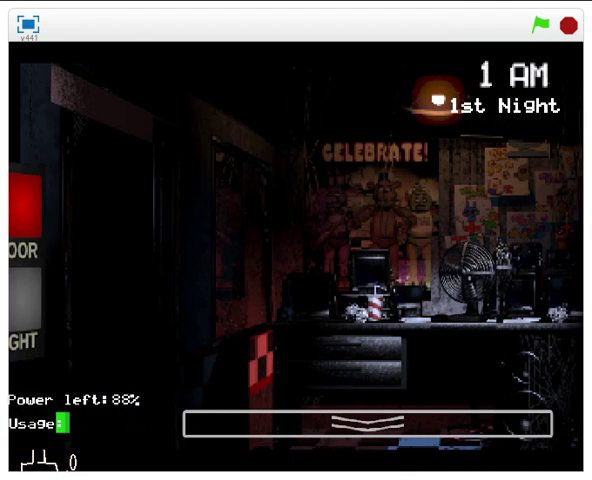
{"action": "left_click", "coordinate": [390, 440]}
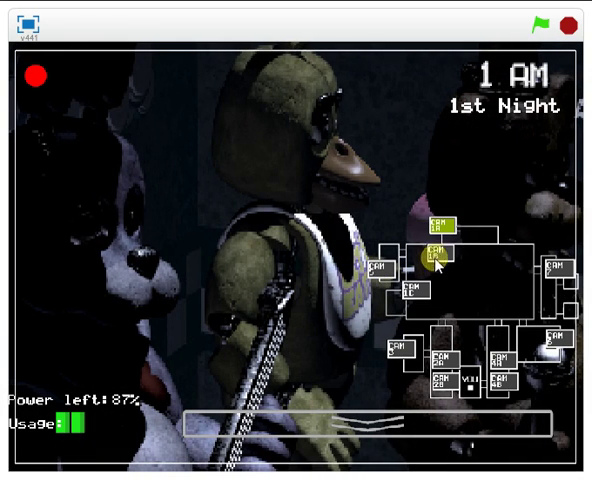
{"action": "left_click", "coordinate": [435, 253]}
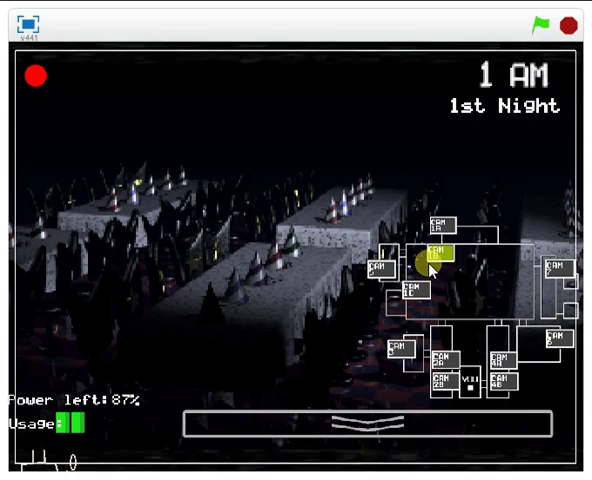
{"action": "left_click", "coordinate": [440, 228]}
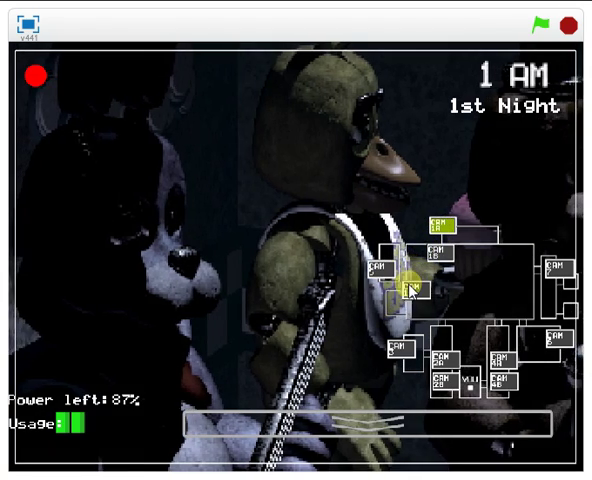
{"action": "left_click", "coordinate": [410, 300]}
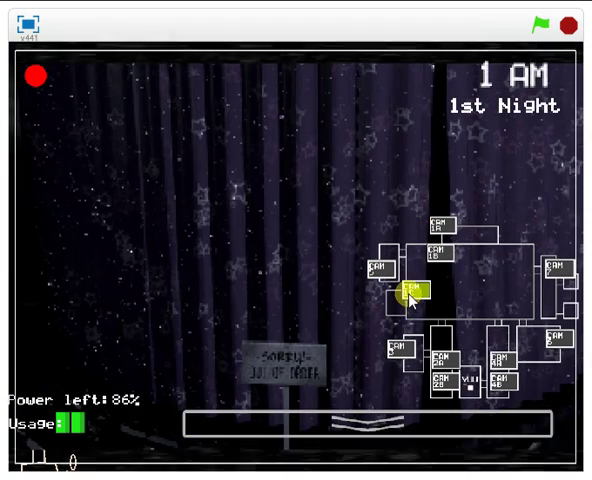
{"action": "left_click", "coordinate": [380, 268]}
Check the Dining Area, Restrooms, east hall, east hall corner, west hall corner and supply closet cameras
{"action": "left_click", "coordinate": [435, 253]}
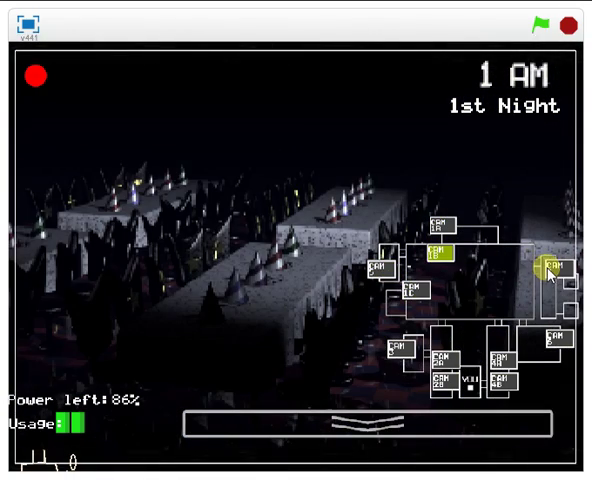
{"action": "left_click", "coordinate": [555, 268]}
{"action": "left_click", "coordinate": [500, 362]}
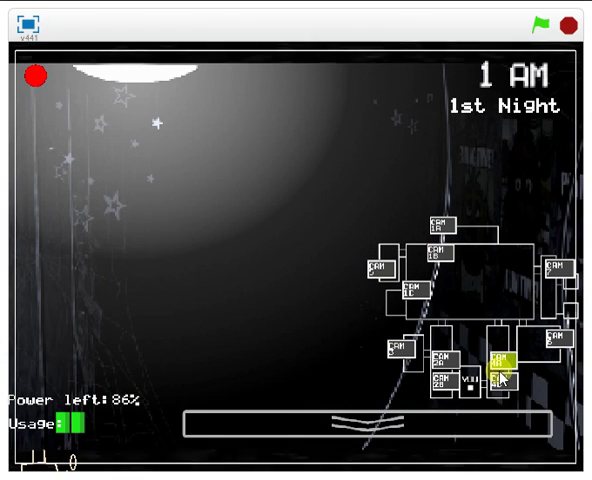
{"action": "left_click", "coordinate": [500, 380]}
{"action": "left_click", "coordinate": [440, 372]}
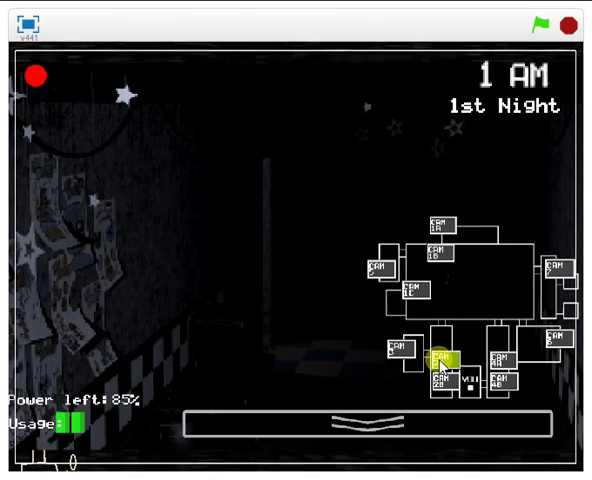
{"action": "left_click", "coordinate": [400, 348]}
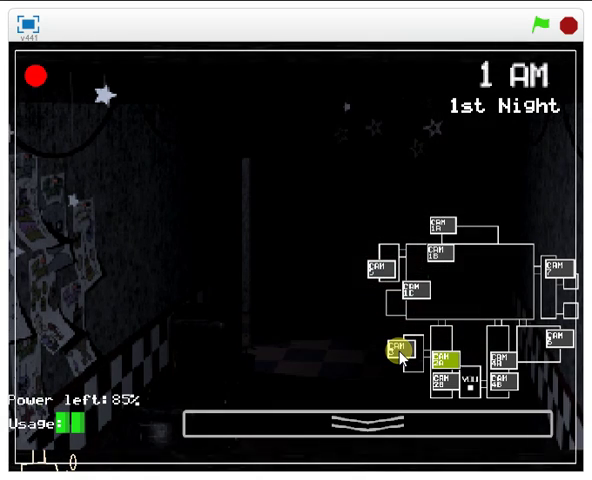
Recheck Pirate Cove, Show Stage and Dining Area, then return to the office
{"action": "left_click", "coordinate": [415, 292]}
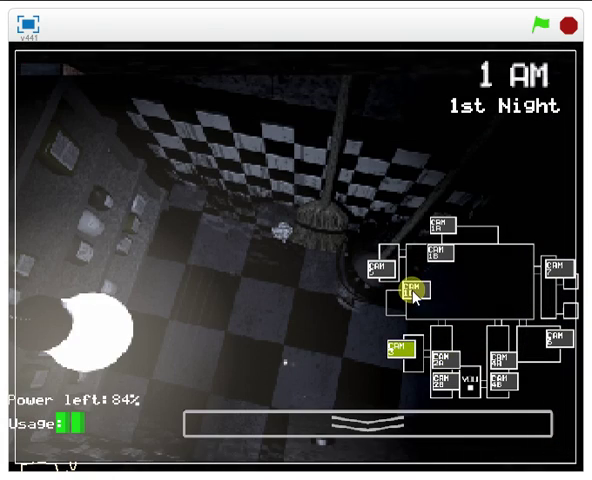
{"action": "left_click", "coordinate": [415, 292]}
{"action": "left_click", "coordinate": [388, 268]}
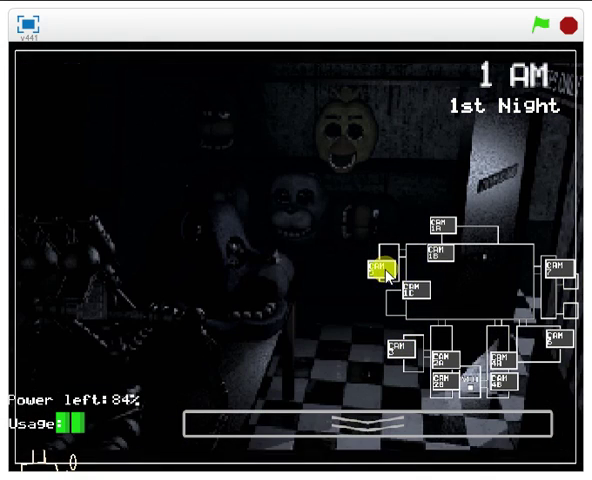
{"action": "left_click", "coordinate": [437, 254]}
{"action": "left_click", "coordinate": [441, 223]}
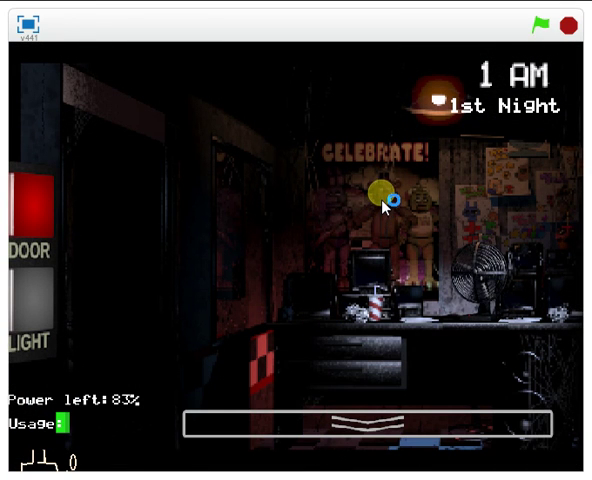
Turn off the left light, then check Dining Area, Backstage, Pirate Cove and Show Stage cameras
{"action": "left_click", "coordinate": [33, 318]}
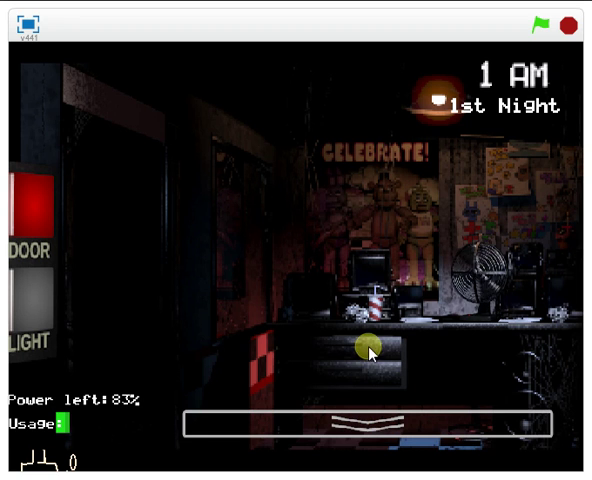
{"action": "left_click", "coordinate": [372, 420]}
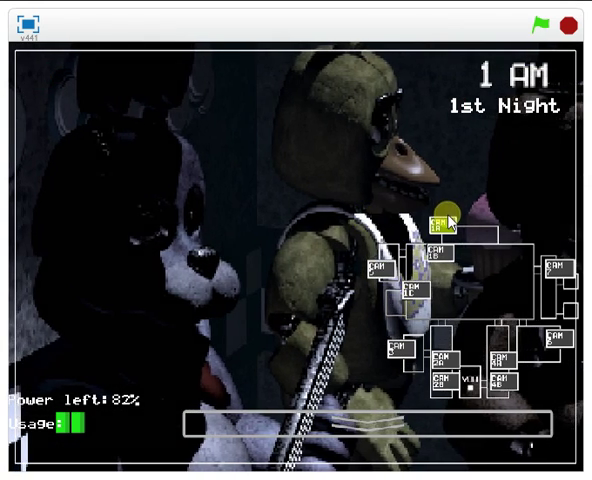
{"action": "left_click", "coordinate": [440, 251]}
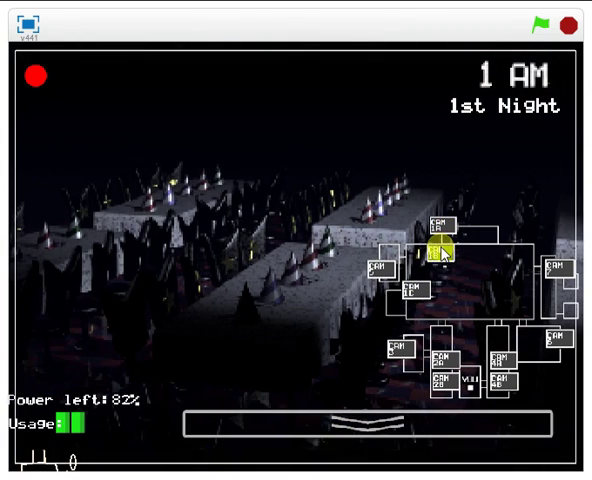
{"action": "left_click", "coordinate": [382, 270]}
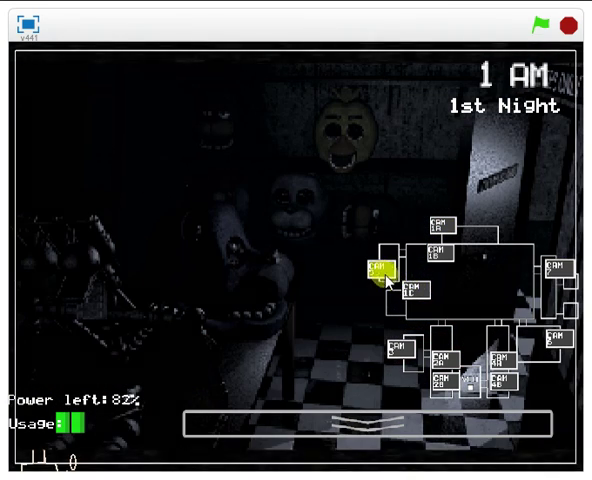
{"action": "left_click", "coordinate": [414, 290]}
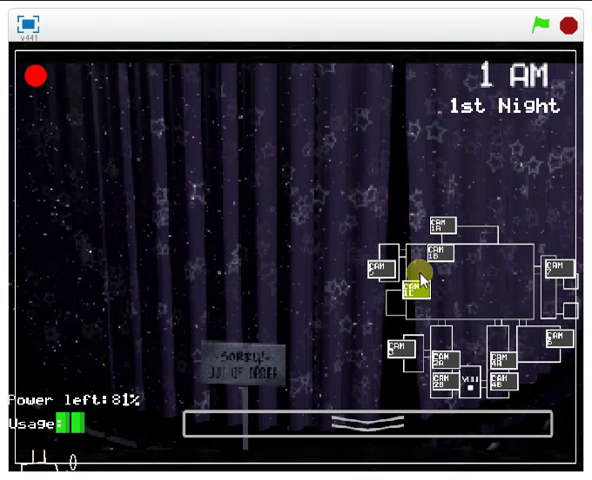
{"action": "left_click", "coordinate": [443, 225]}
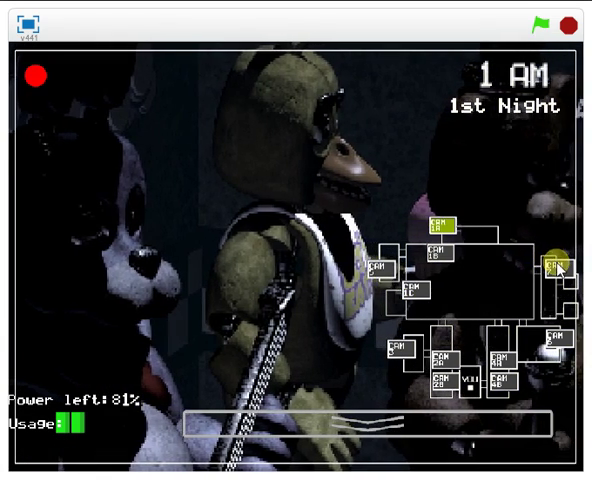
Check the east hall, kitchen audio, east and west hall corners, west hall and supply closet
{"action": "left_click", "coordinate": [557, 268]}
{"action": "left_click", "coordinate": [557, 338]}
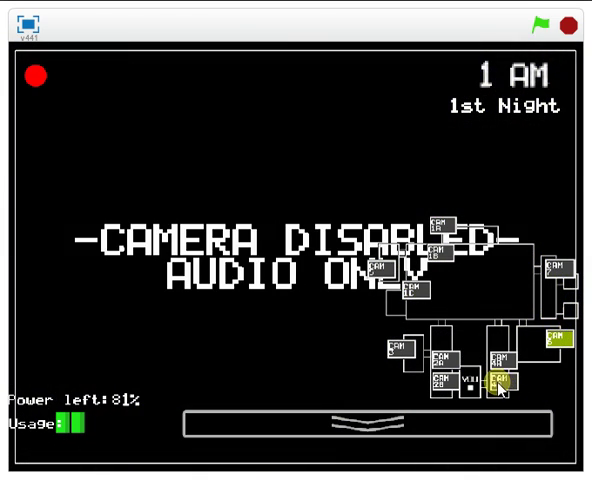
{"action": "left_click", "coordinate": [498, 385]}
{"action": "left_click", "coordinate": [498, 362]}
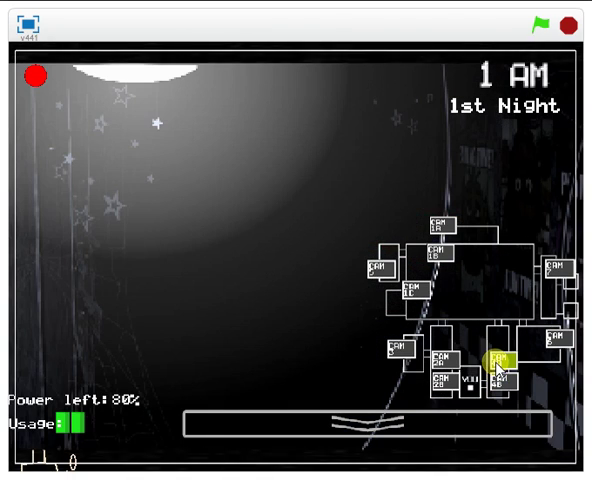
{"action": "left_click", "coordinate": [440, 380]}
{"action": "left_click", "coordinate": [440, 358]}
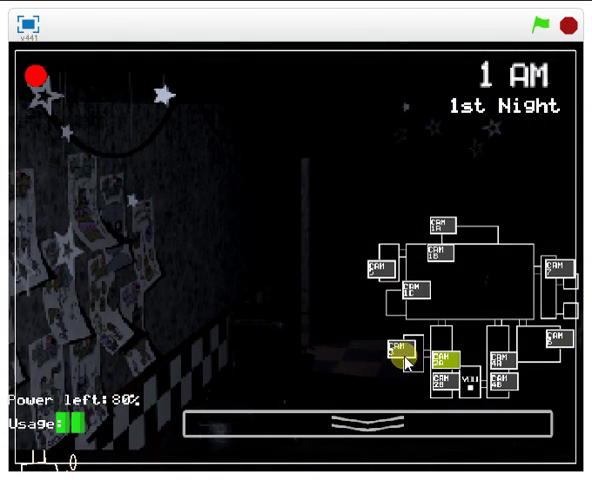
{"action": "left_click", "coordinate": [400, 350]}
Recheck Pirate Cove, Show Stage and Dining Area, ending on Show Stage, then lower the monitor
{"action": "left_click", "coordinate": [408, 292]}
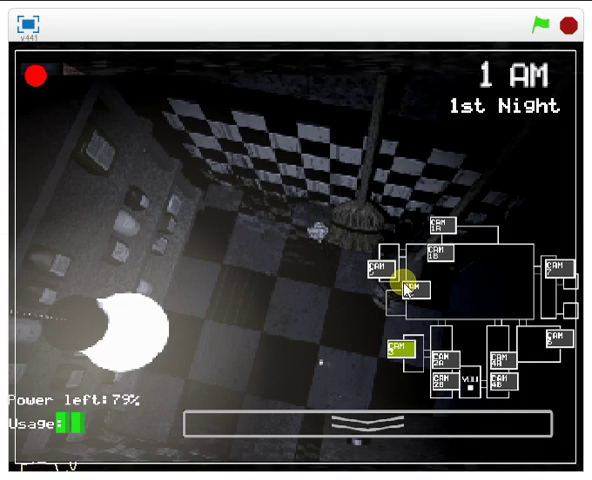
{"action": "left_click", "coordinate": [377, 268]}
{"action": "left_click", "coordinate": [414, 288]}
{"action": "left_click", "coordinate": [437, 256]}
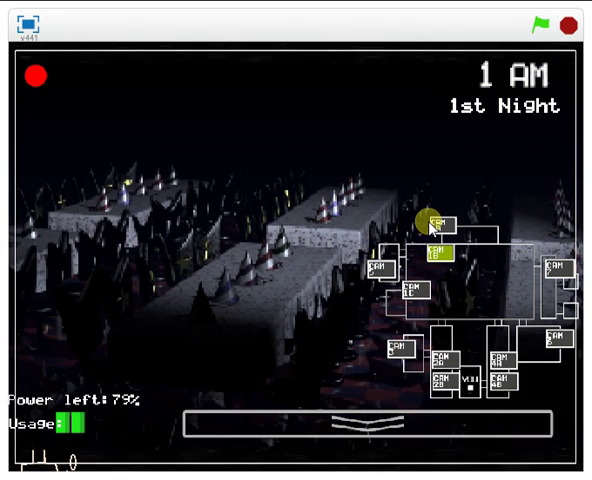
{"action": "left_click", "coordinate": [440, 225]}
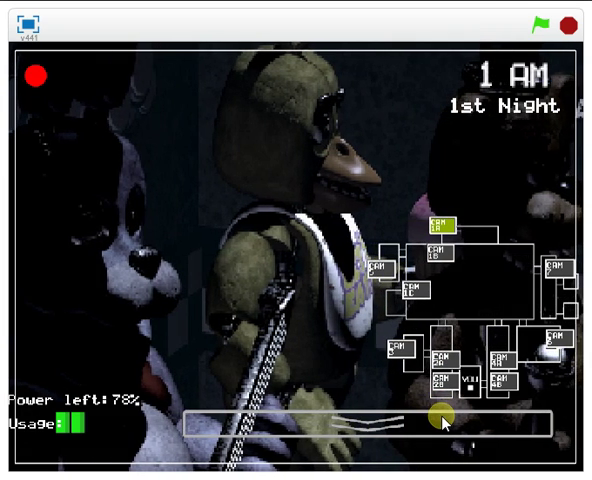
{"action": "left_click", "coordinate": [440, 423]}
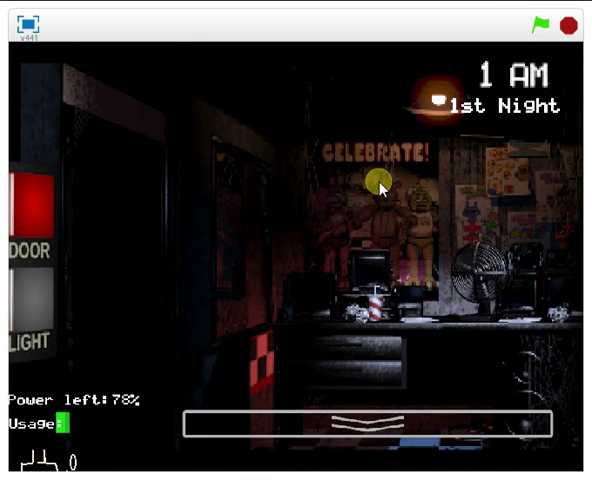
Briefly toggle the left door, then shut and reopen the right door
{"action": "left_click", "coordinate": [46, 229]}
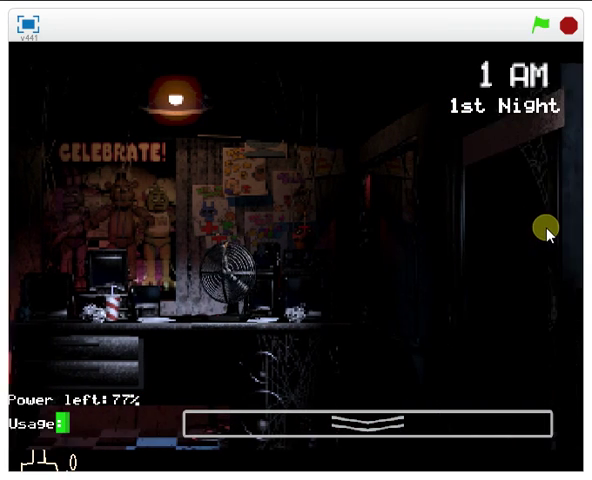
{"action": "left_click", "coordinate": [546, 229]}
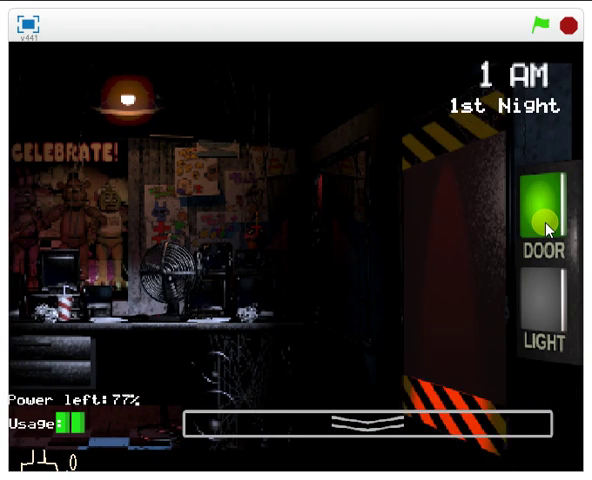
{"action": "left_click", "coordinate": [546, 229]}
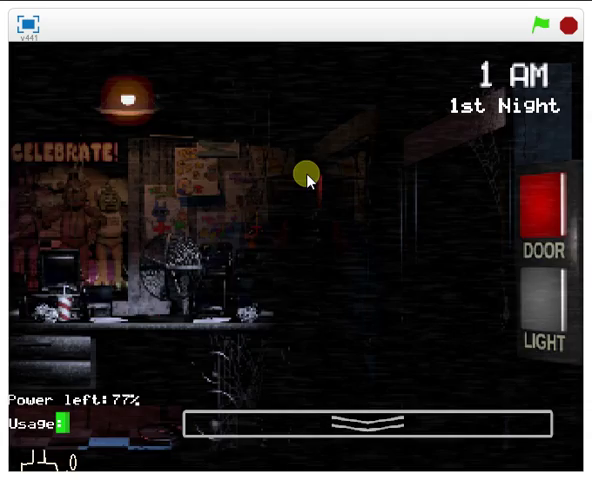
Glance at the cameras, return to the office, and flash the left doorway light
{"action": "key", "text": "space"}
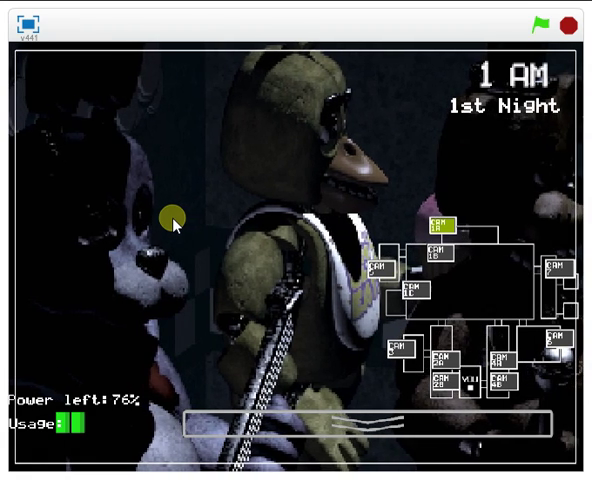
{"action": "left_click", "coordinate": [367, 423]}
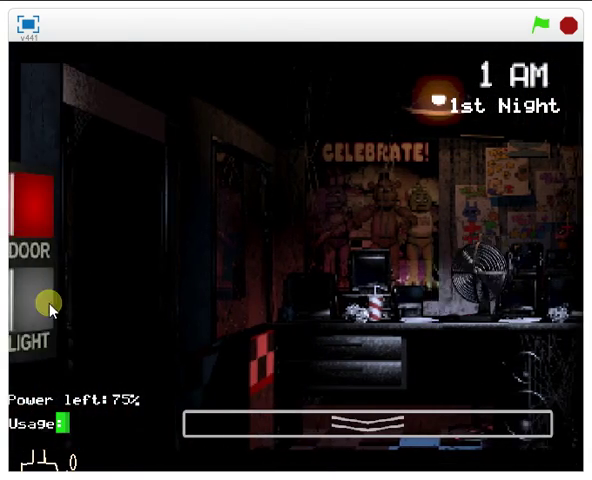
{"action": "left_click", "coordinate": [47, 305]}
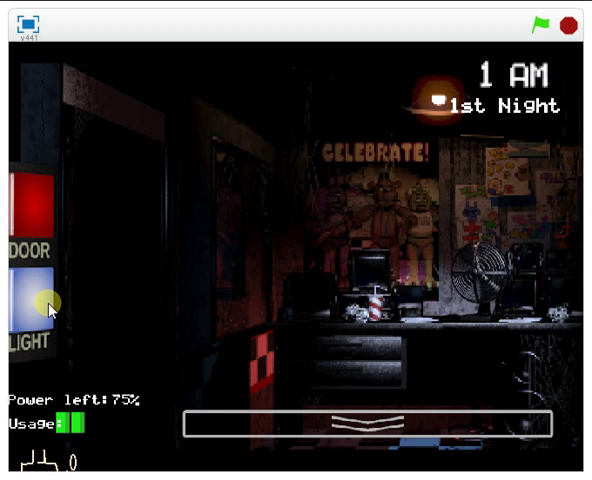
{"action": "left_click", "coordinate": [47, 305]}
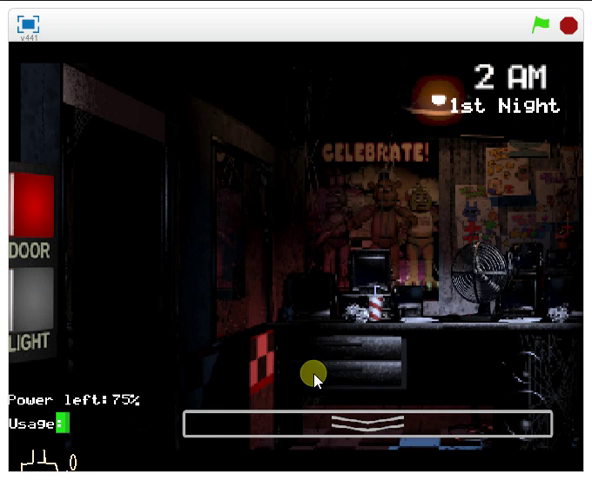
Check Backstage, Pirate Cove and West Hall Corner, then turn off the left light and flash the right light
{"action": "left_click", "coordinate": [340, 422]}
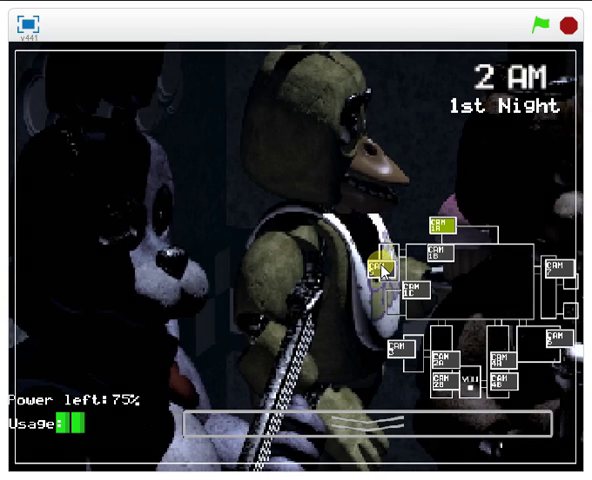
{"action": "left_click", "coordinate": [380, 266]}
{"action": "left_click", "coordinate": [415, 292]}
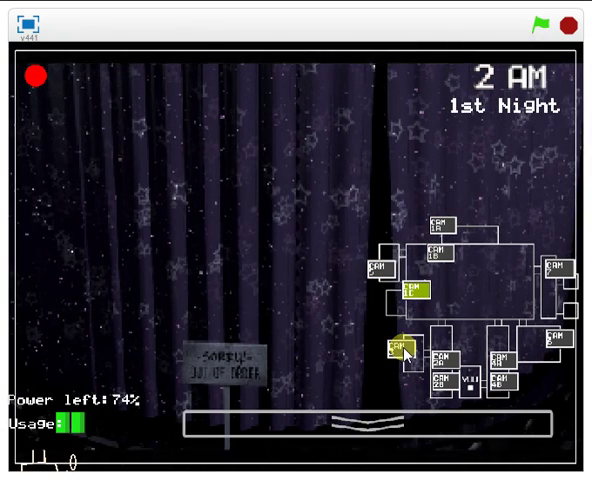
{"action": "left_click", "coordinate": [441, 378]}
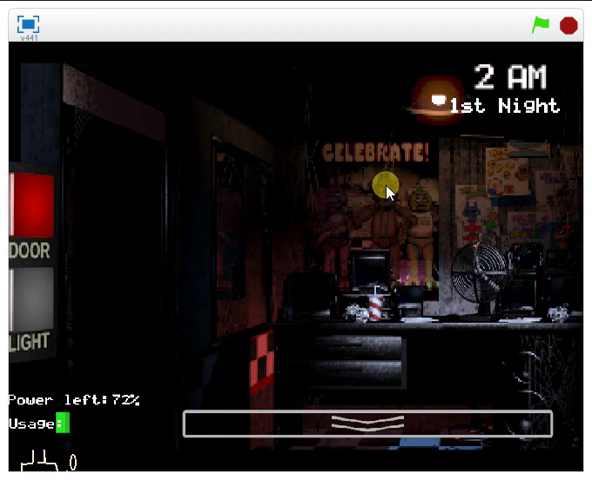
{"action": "left_click", "coordinate": [52, 288]}
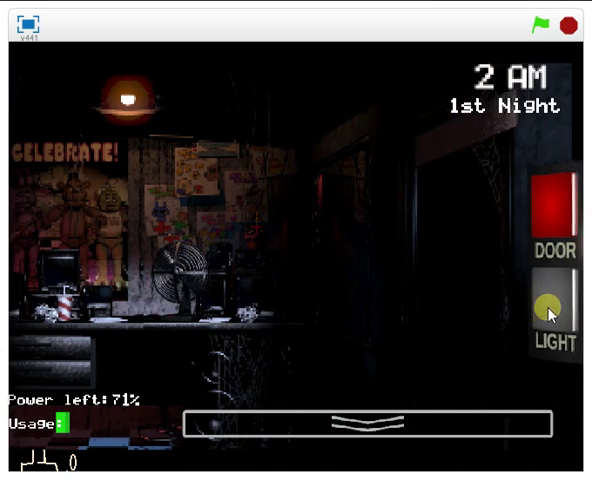
{"action": "left_click", "coordinate": [548, 312]}
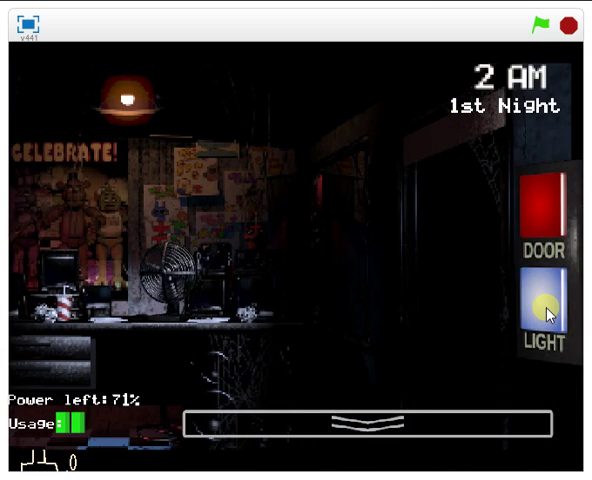
{"action": "left_click", "coordinate": [548, 312]}
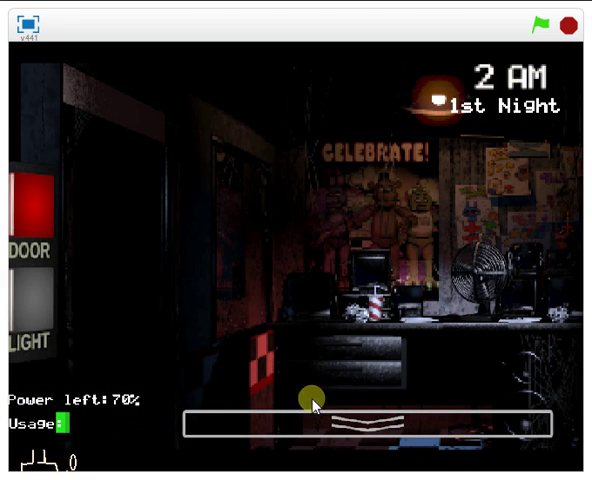
Check Show Stage, Dining Area and Backstage, return to the office, and flash the right doorway light
{"action": "left_click", "coordinate": [333, 430]}
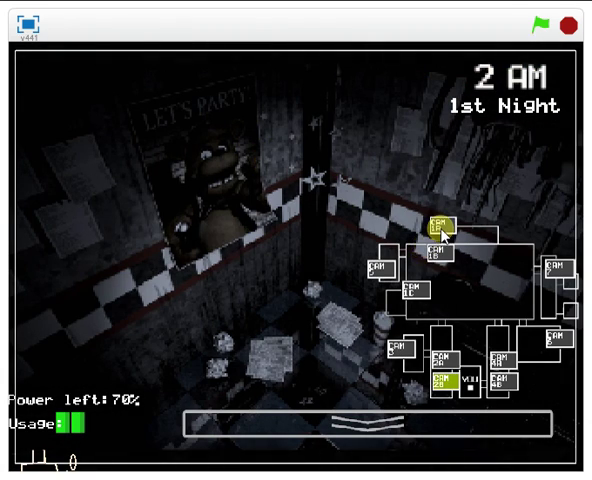
{"action": "left_click", "coordinate": [442, 228]}
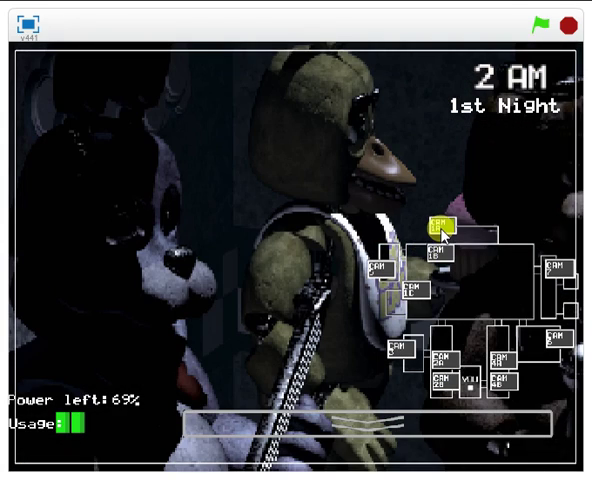
{"action": "left_click", "coordinate": [438, 252]}
{"action": "left_click", "coordinate": [383, 268]}
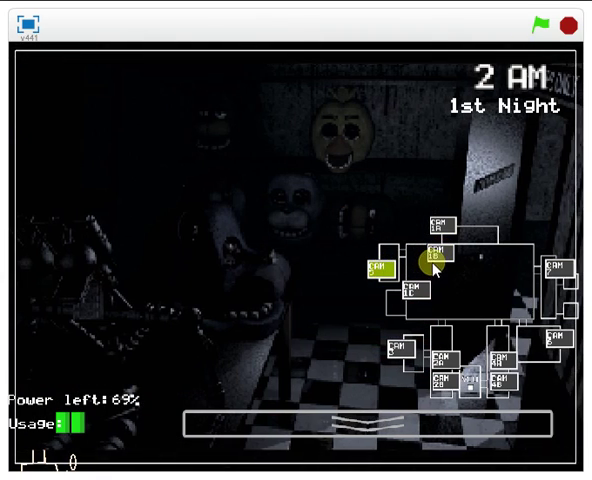
{"action": "left_click", "coordinate": [440, 226]}
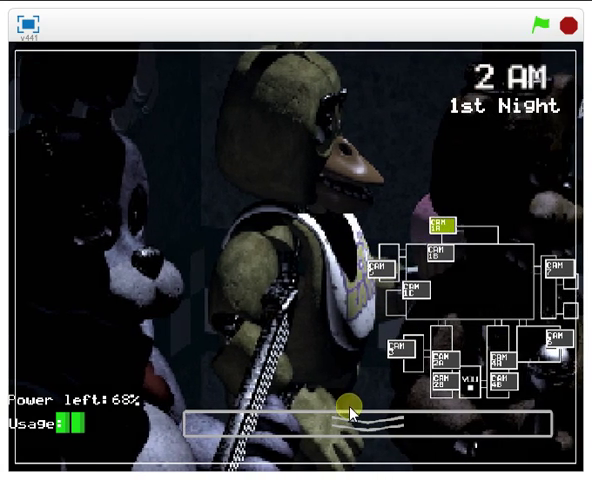
{"action": "left_click", "coordinate": [352, 414]}
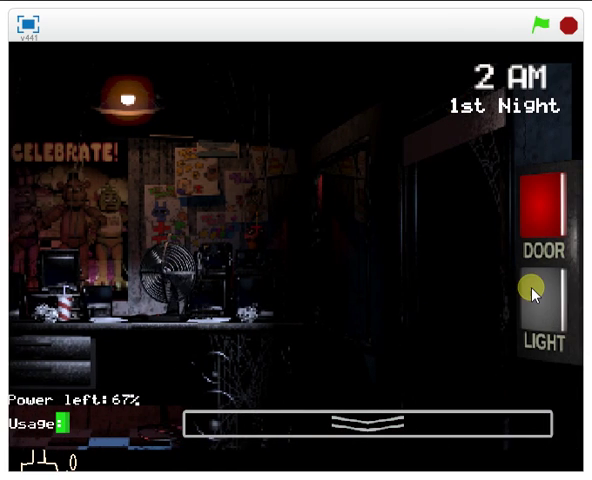
{"action": "left_click", "coordinate": [535, 292]}
{"action": "left_click", "coordinate": [535, 292]}
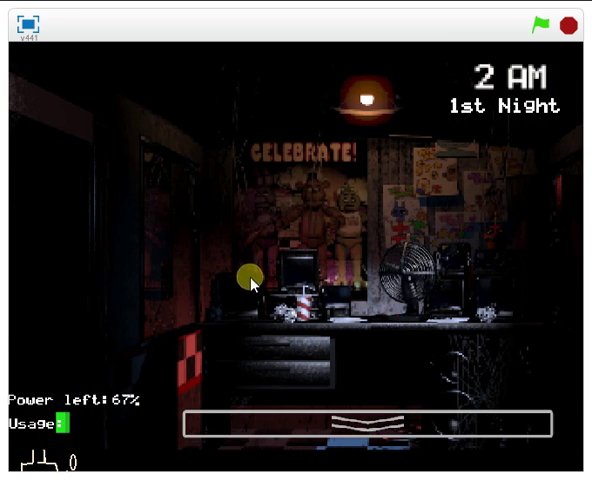
Check the Dining Area, Backstage, Restrooms, kitchen and east hall cameras
{"action": "left_click", "coordinate": [348, 408]}
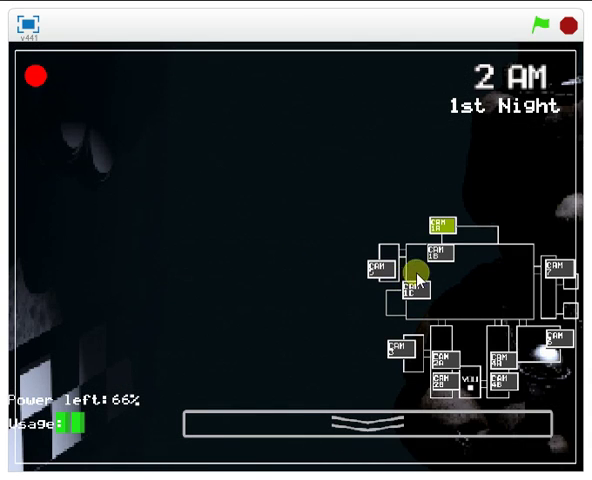
{"action": "left_click", "coordinate": [430, 258]}
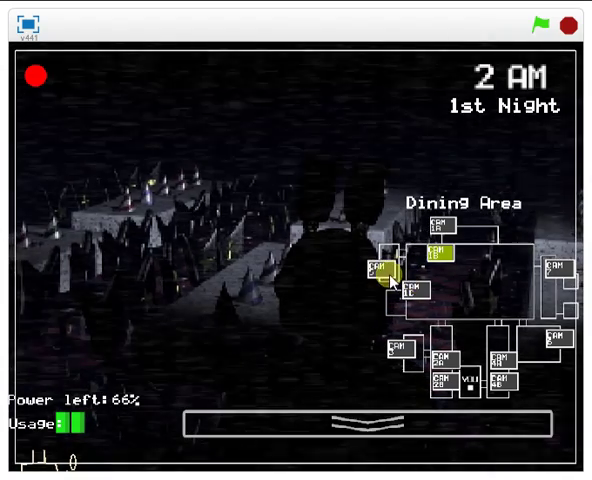
{"action": "left_click", "coordinate": [380, 268]}
{"action": "left_click", "coordinate": [557, 268]}
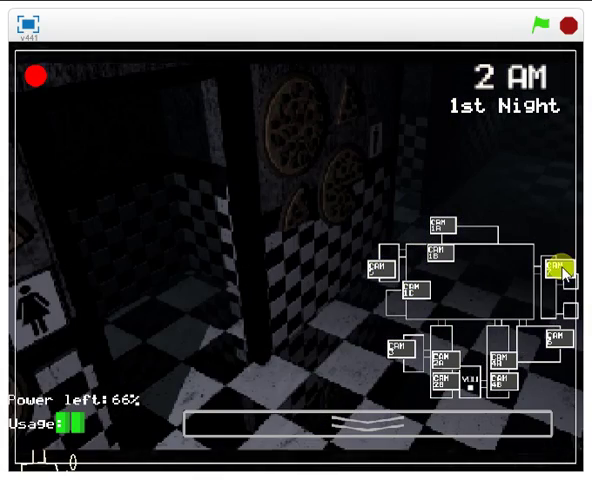
{"action": "left_click", "coordinate": [553, 336]}
{"action": "left_click", "coordinate": [500, 358]}
{"action": "left_click", "coordinate": [500, 380]}
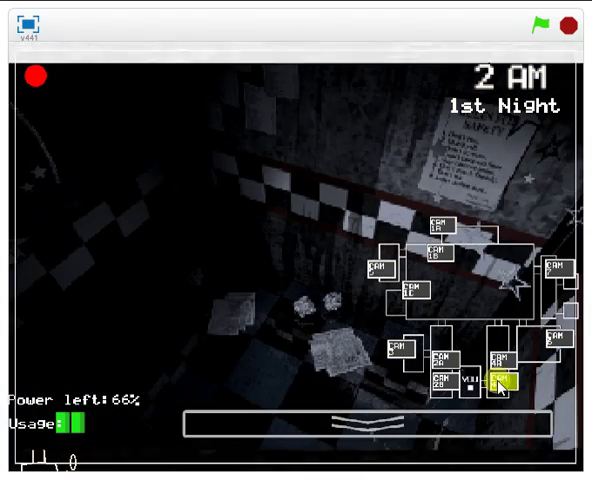
Cycle the west hall, supply closet, Pirate Cove, Backstage and Dining Area feeds, then return to the office
{"action": "left_click", "coordinate": [462, 382]}
{"action": "left_click", "coordinate": [440, 358]}
{"action": "left_click", "coordinate": [400, 346]}
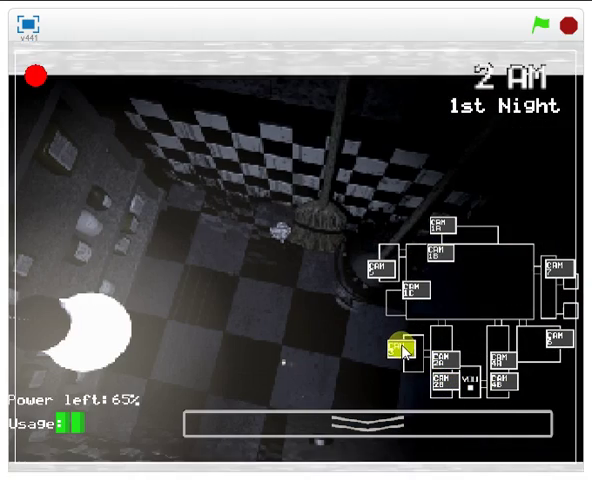
{"action": "left_click", "coordinate": [418, 293]}
{"action": "left_click", "coordinate": [388, 270]}
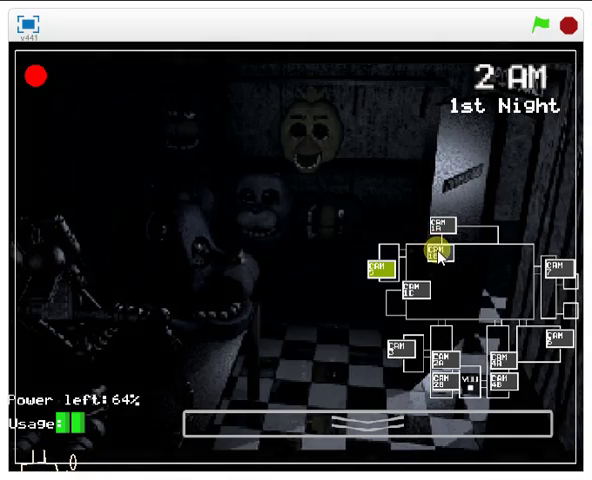
{"action": "left_click", "coordinate": [438, 256]}
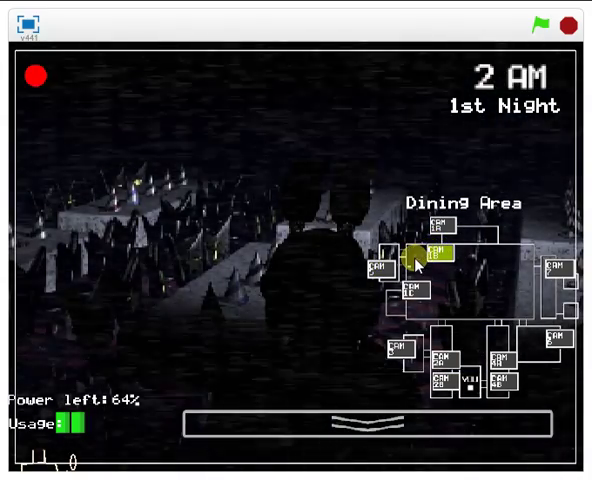
{"action": "left_click", "coordinate": [390, 272]}
{"action": "left_click", "coordinate": [414, 289]}
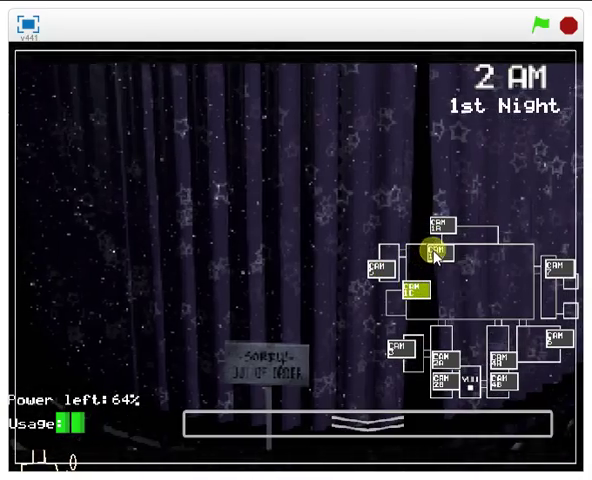
{"action": "left_click", "coordinate": [434, 256]}
{"action": "left_click", "coordinate": [350, 448]}
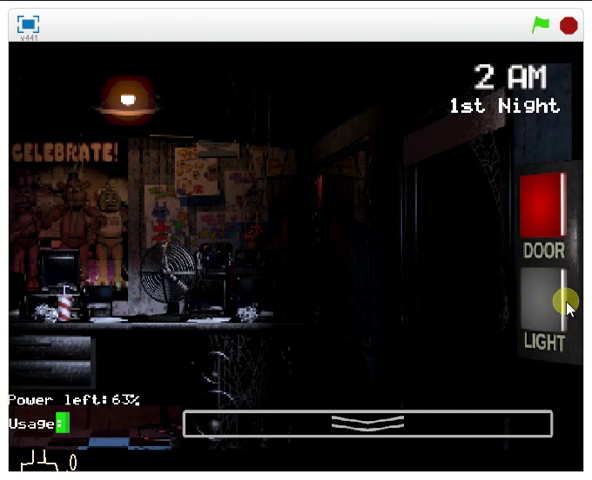
Light the right doorway, then check Backstage, Restrooms, kitchen and East Hall Corner feeds
{"action": "left_click", "coordinate": [560, 302]}
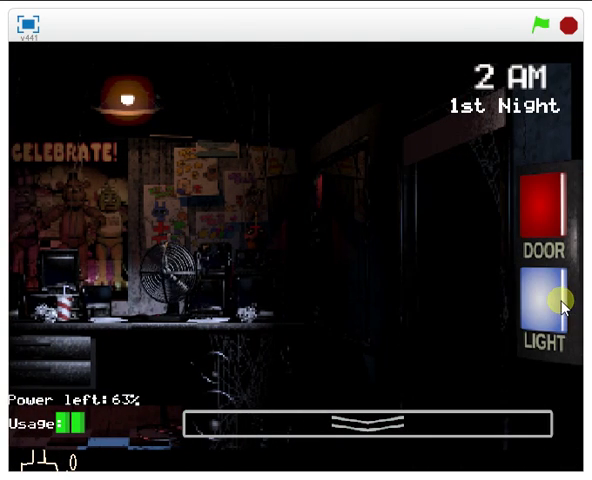
{"action": "left_click", "coordinate": [378, 410]}
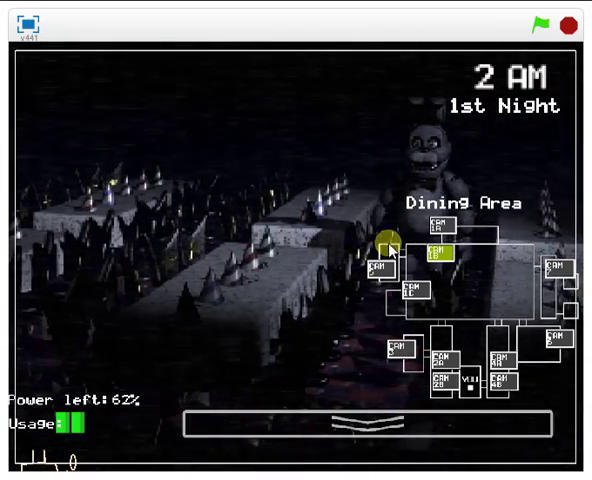
{"action": "left_click", "coordinate": [379, 266]}
{"action": "left_click", "coordinate": [553, 266]}
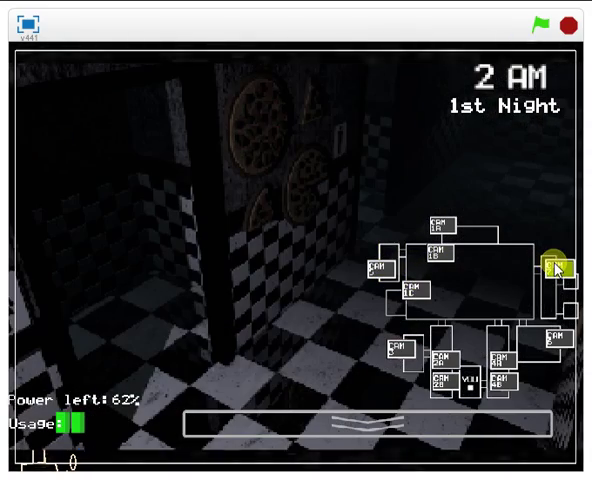
{"action": "left_click", "coordinate": [553, 336]}
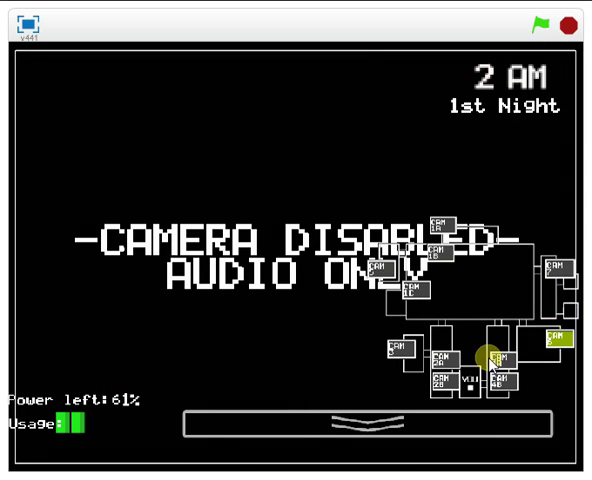
{"action": "left_click", "coordinate": [497, 362]}
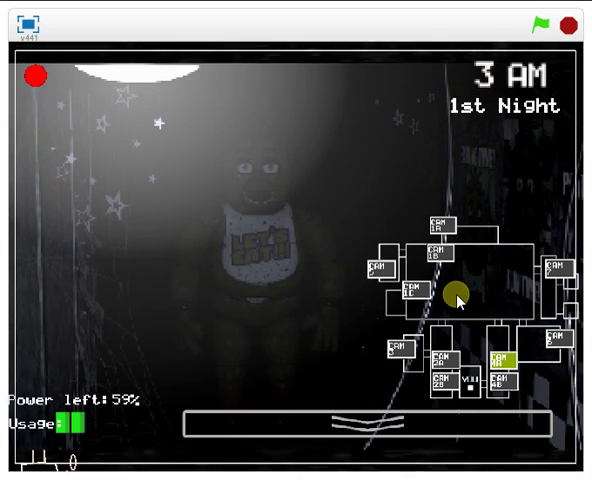
Check the Dining Area, flash both doorway lights, then find Chica on the E. Hall Corner camera
{"action": "left_click", "coordinate": [438, 255]}
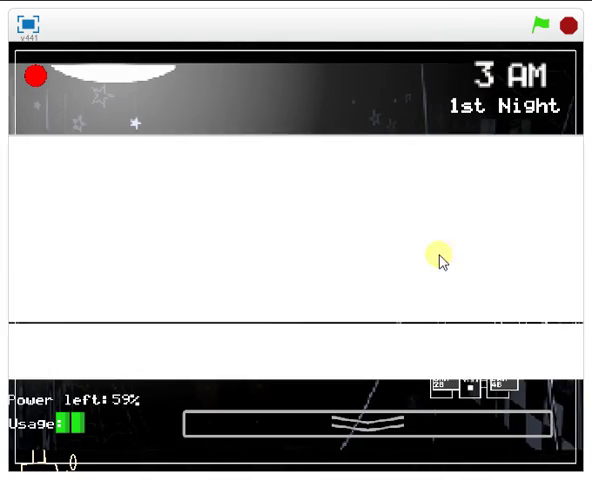
{"action": "left_click", "coordinate": [488, 428]}
{"action": "left_click", "coordinate": [542, 287]}
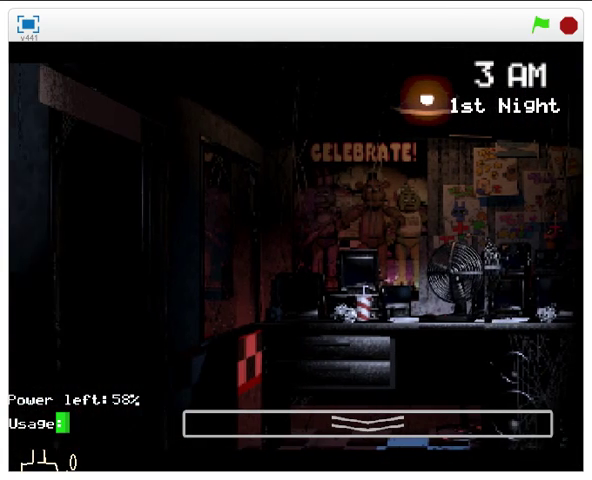
{"action": "left_click", "coordinate": [25, 303]}
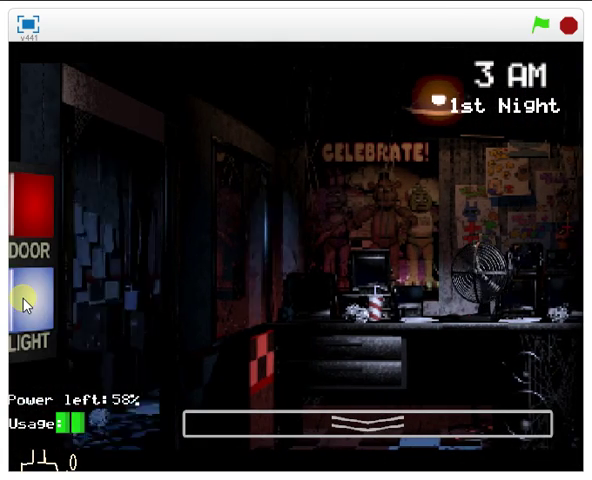
{"action": "left_click", "coordinate": [370, 410]}
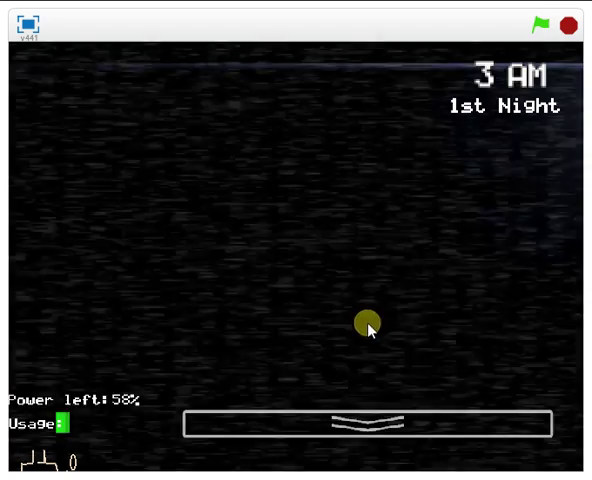
{"action": "left_click", "coordinate": [500, 360]}
{"action": "left_click", "coordinate": [503, 378]}
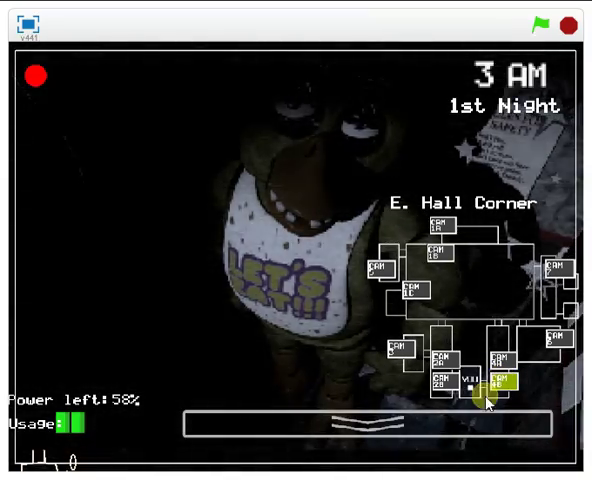
Shut the right door on Chica, check a camera, then reopen the door and light the doorway
{"action": "left_click", "coordinate": [463, 428]}
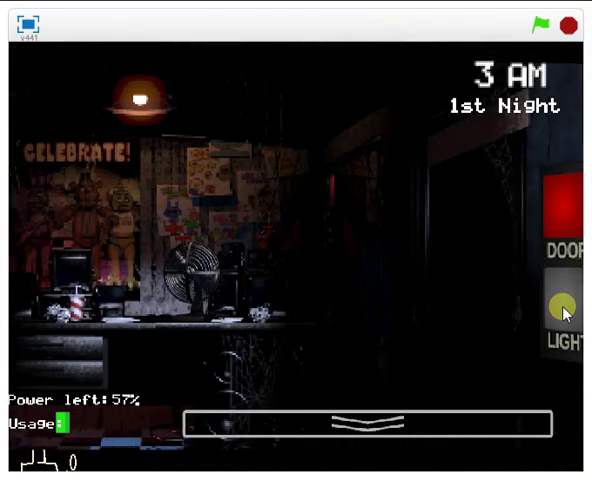
{"action": "left_click", "coordinate": [563, 311]}
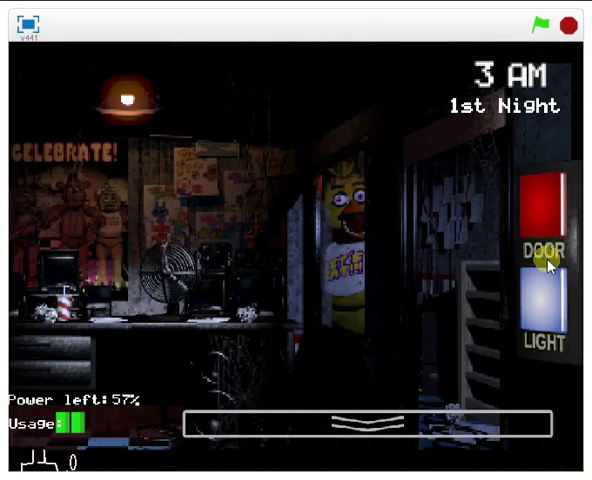
{"action": "left_click", "coordinate": [549, 224]}
{"action": "left_click", "coordinate": [548, 285]}
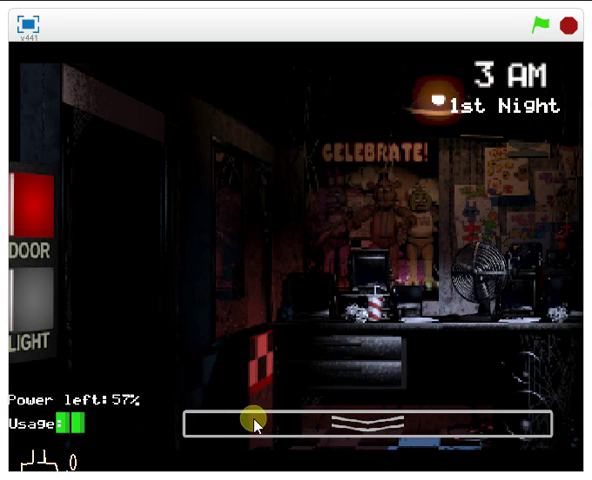
{"action": "left_click", "coordinate": [255, 423]}
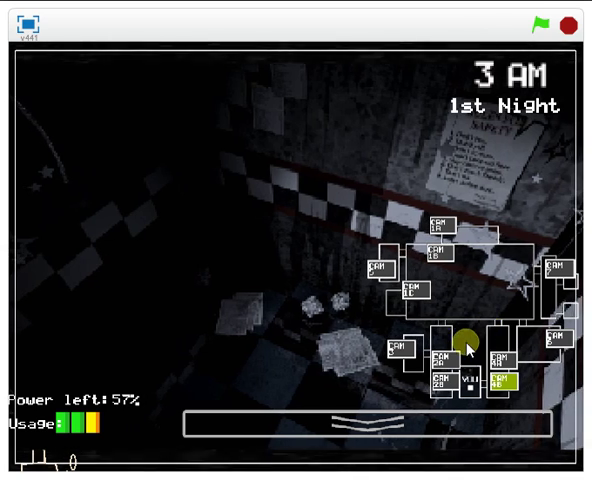
{"action": "left_click", "coordinate": [443, 357]}
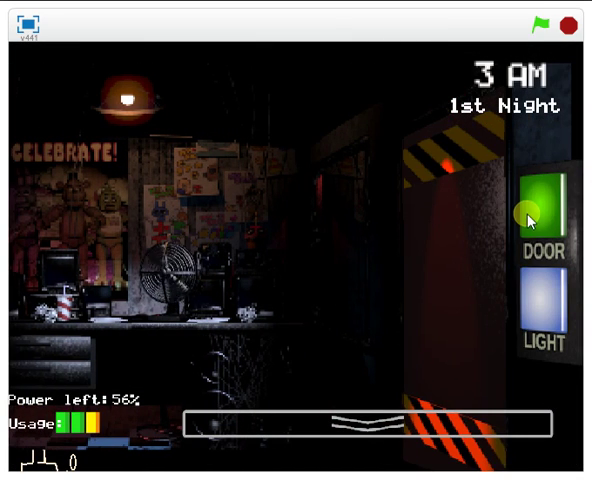
{"action": "left_click", "coordinate": [528, 220]}
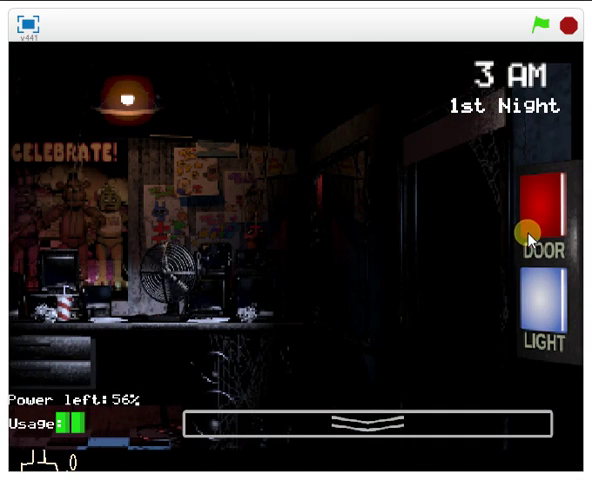
{"action": "left_click", "coordinate": [541, 300]}
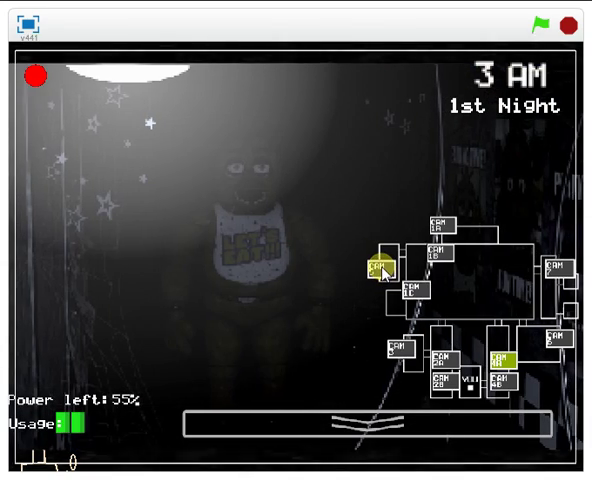
Check the stage, west hall and Dining Area cameras, flash the right light, then raise the monitor
{"action": "left_click", "coordinate": [415, 290]}
{"action": "left_click", "coordinate": [438, 250]}
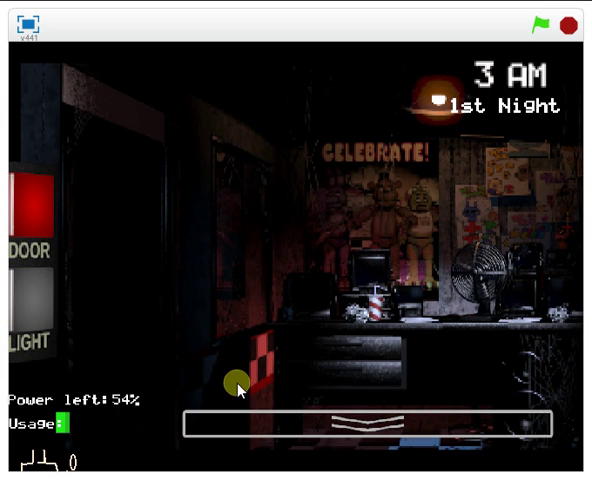
{"action": "mouse_move", "coordinate": [367, 424]}
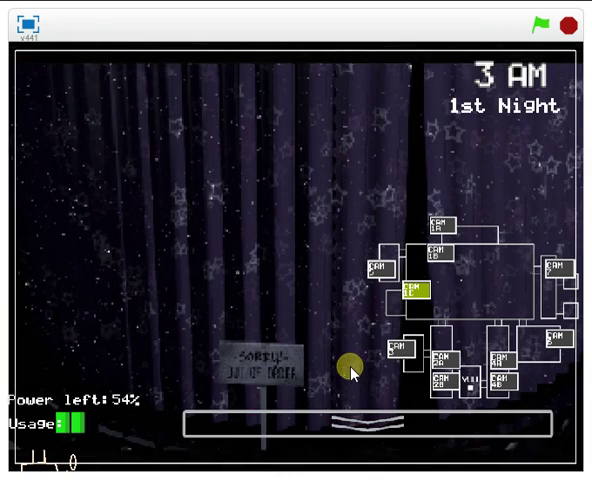
{"action": "left_click", "coordinate": [441, 383]}
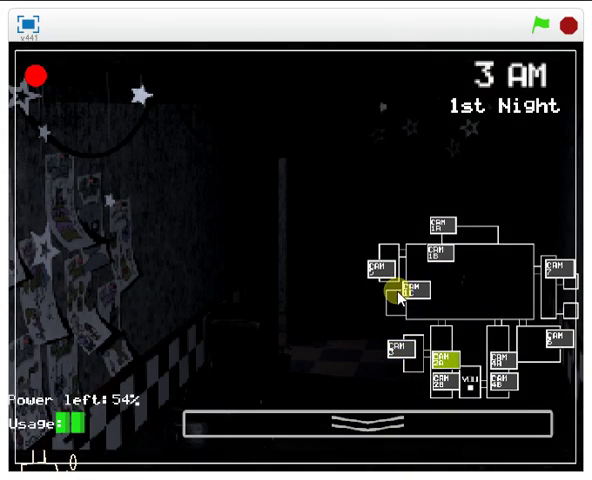
{"action": "left_click", "coordinate": [413, 290]}
{"action": "left_click", "coordinate": [379, 266]}
{"action": "left_click", "coordinate": [438, 250]}
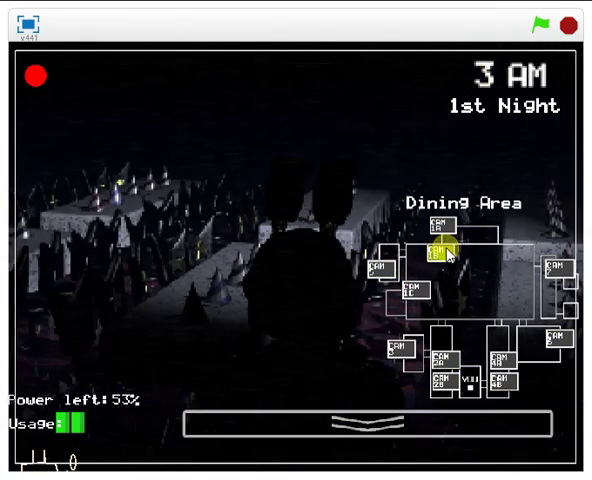
{"action": "left_click", "coordinate": [509, 391]}
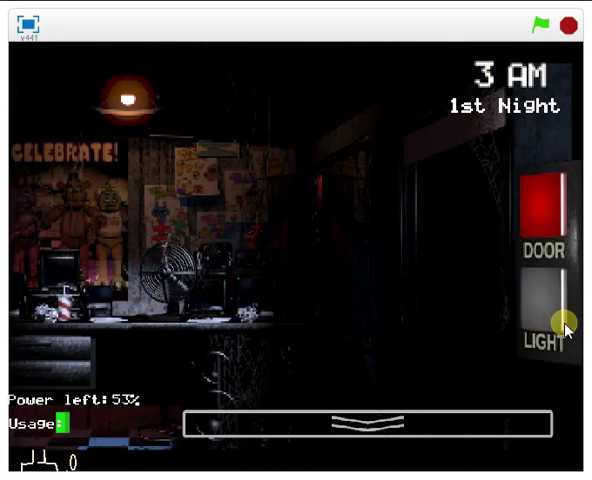
{"action": "left_click", "coordinate": [560, 320]}
{"action": "left_click", "coordinate": [440, 415]}
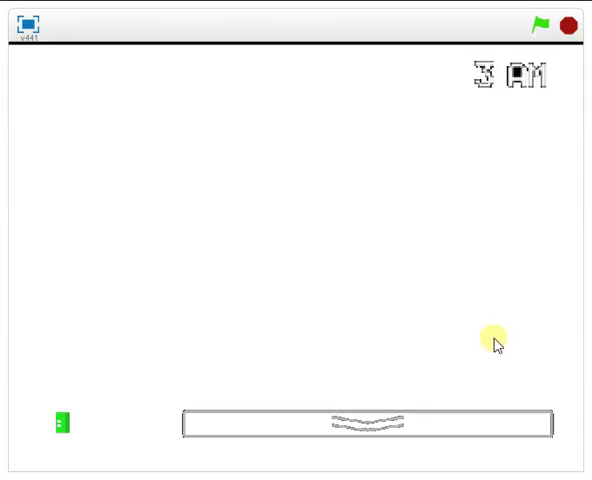
Track Chica on the east hall cameras, check Restrooms and kitchen, then find Bonnie in W. Hall Corner
{"action": "left_click", "coordinate": [503, 378]}
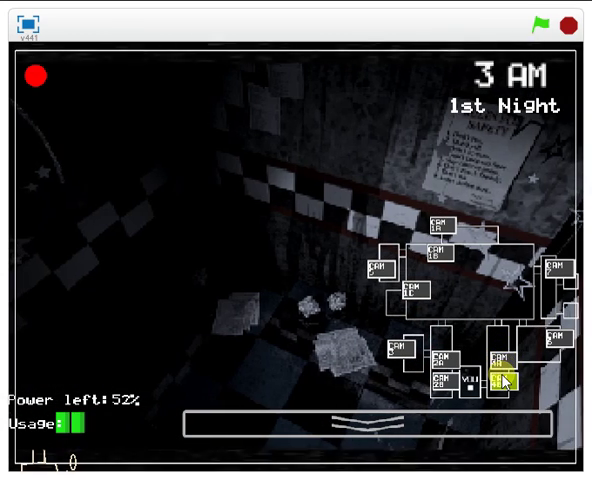
{"action": "left_click", "coordinate": [499, 358]}
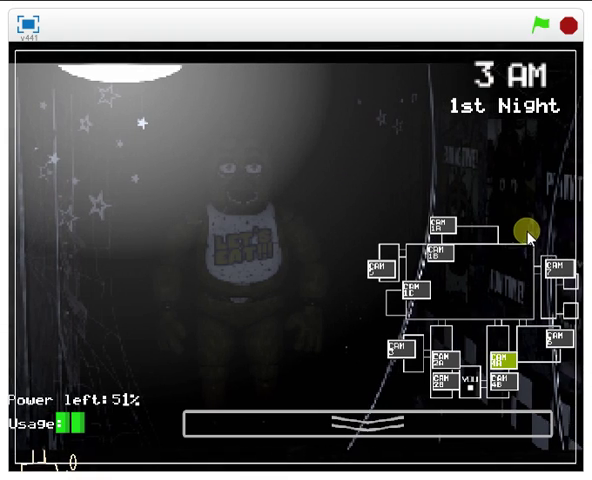
{"action": "left_click", "coordinate": [556, 267]}
{"action": "left_click", "coordinate": [555, 340]}
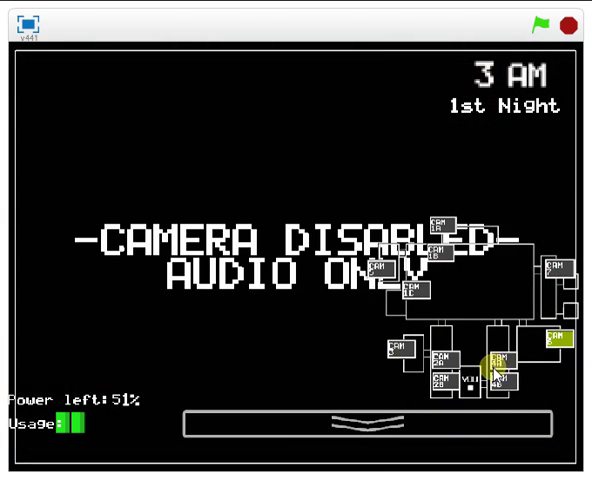
{"action": "left_click", "coordinate": [498, 365]}
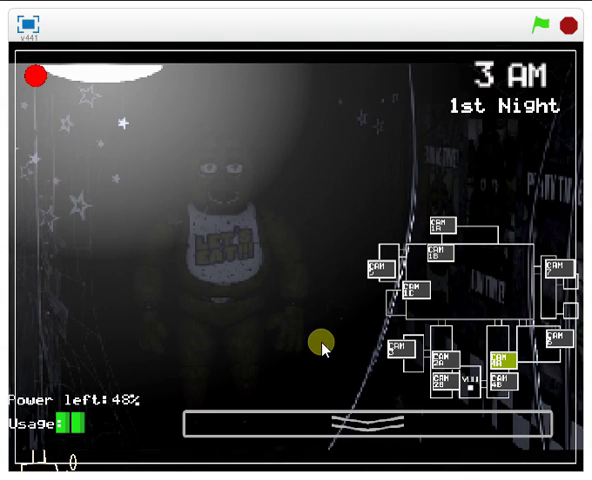
{"action": "left_click", "coordinate": [442, 360]}
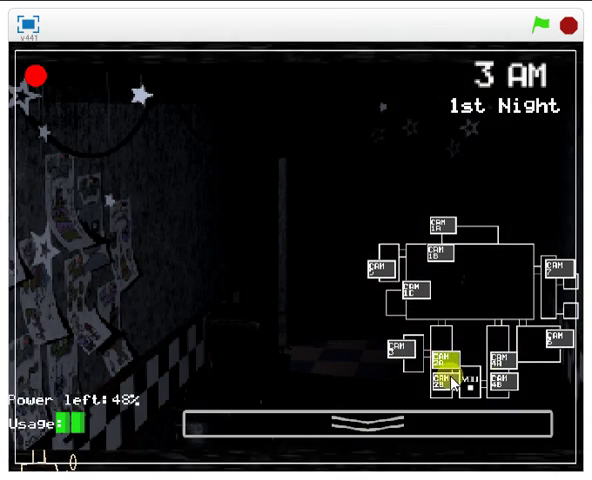
{"action": "left_click", "coordinate": [452, 383]}
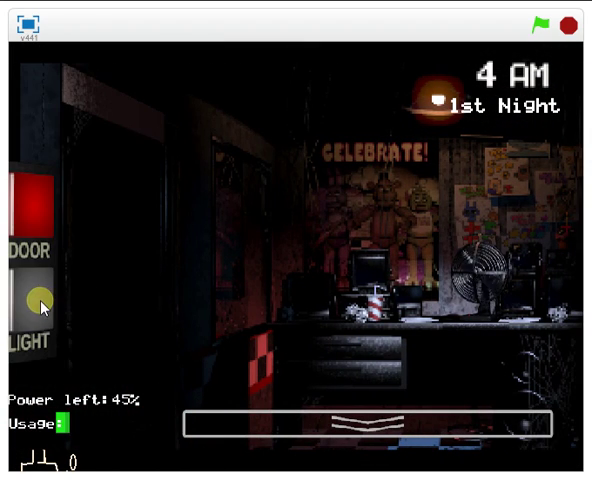
Light the left doorway and shut the door on Bonnie, then look toward the right door
{"action": "left_click", "coordinate": [40, 304]}
{"action": "left_click", "coordinate": [29, 227]}
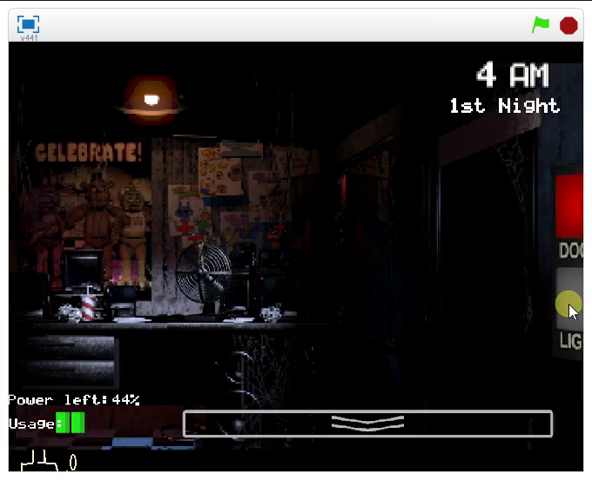
{"action": "left_click", "coordinate": [568, 307]}
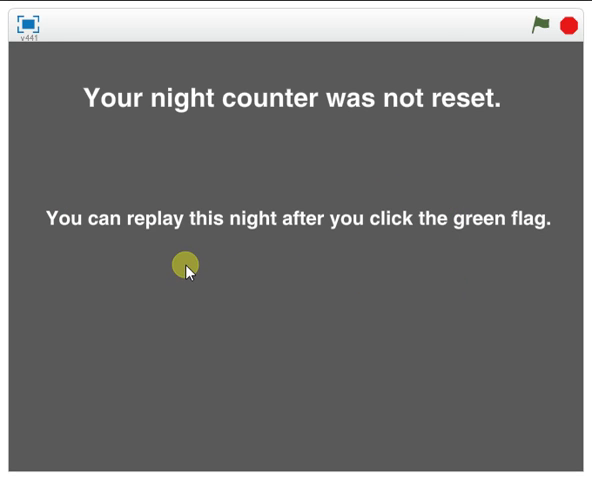
Restart the game with the green flag and choose New Game on the title menu
{"action": "left_click", "coordinate": [537, 24]}
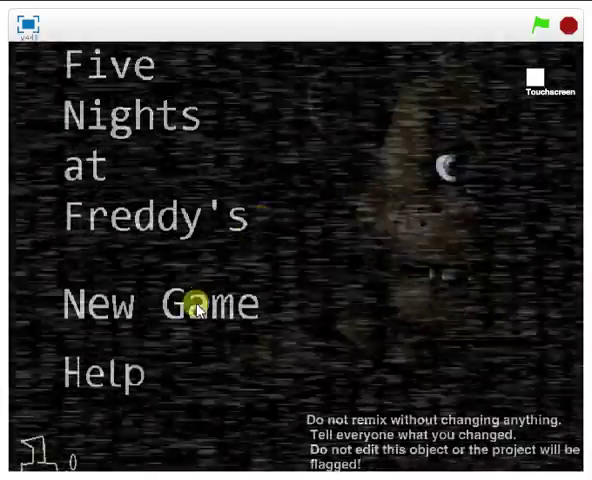
{"action": "left_click", "coordinate": [190, 305]}
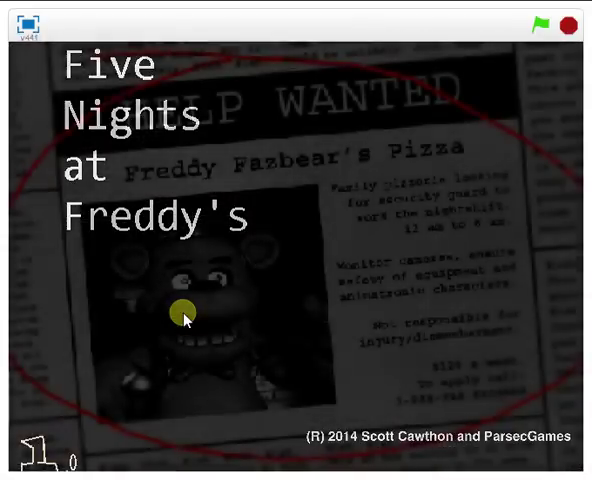